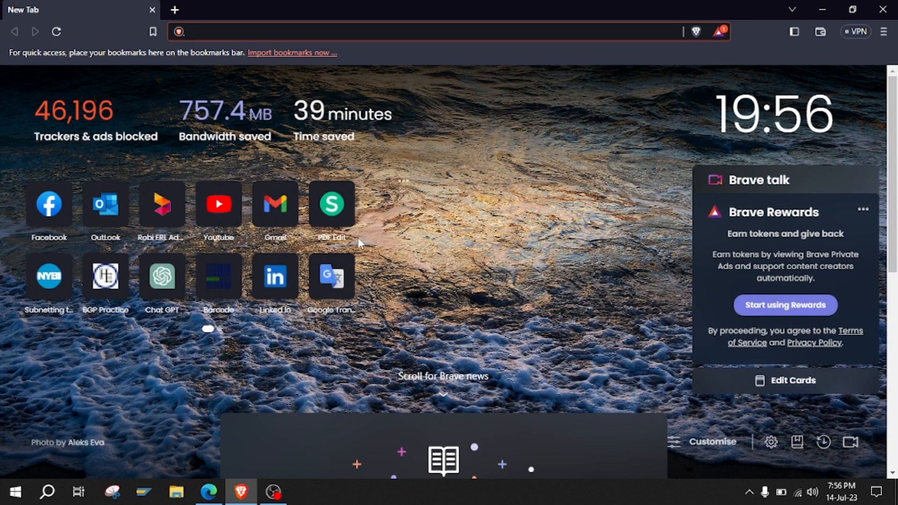
# Open Gmail, discard an empty new message, and bring up the Quick settings panel.
pyautogui.click(275, 200)
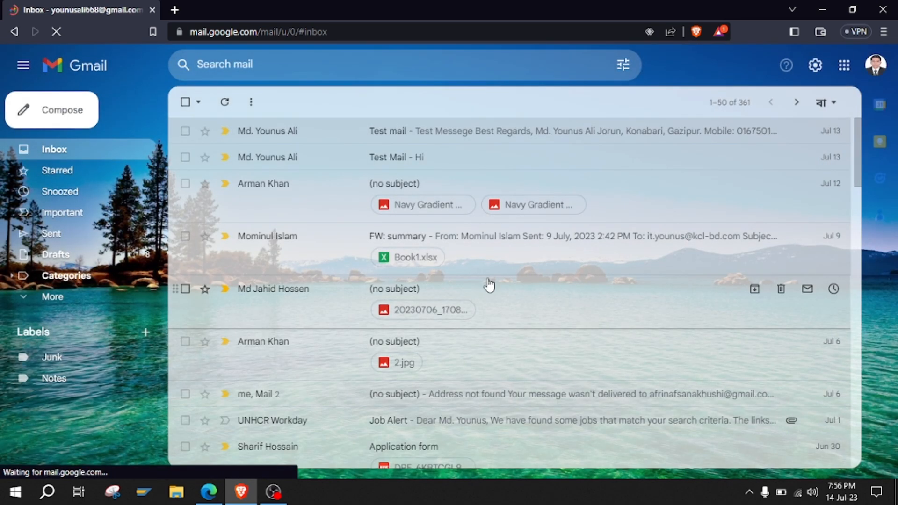
pyautogui.click(30, 112)
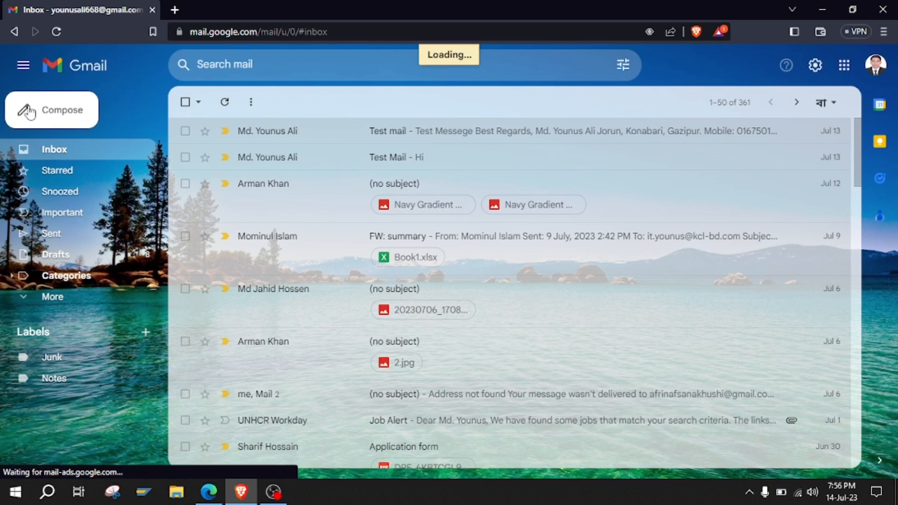
pyautogui.click(586, 282)
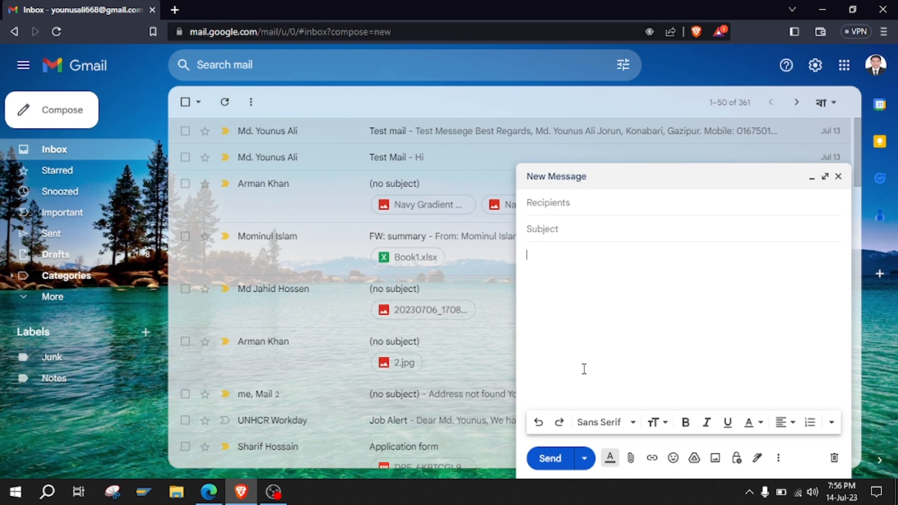
pyautogui.click(837, 177)
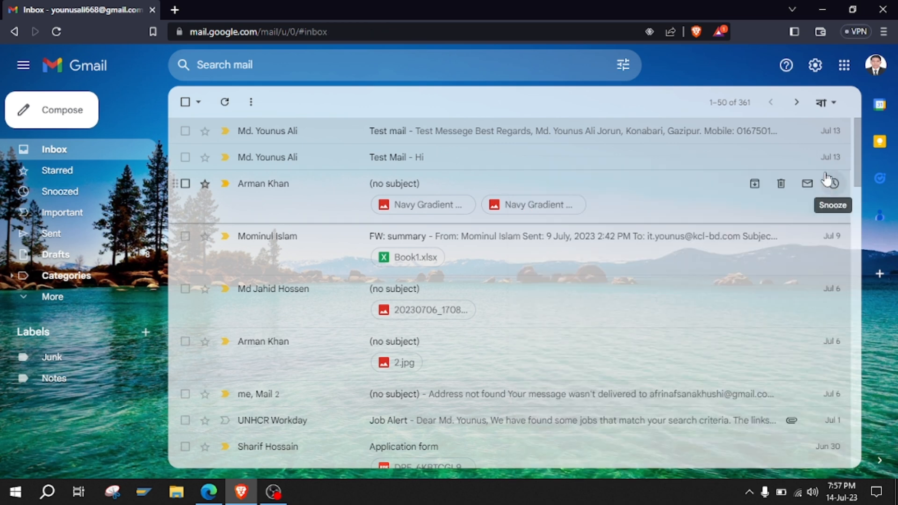
pyautogui.click(815, 67)
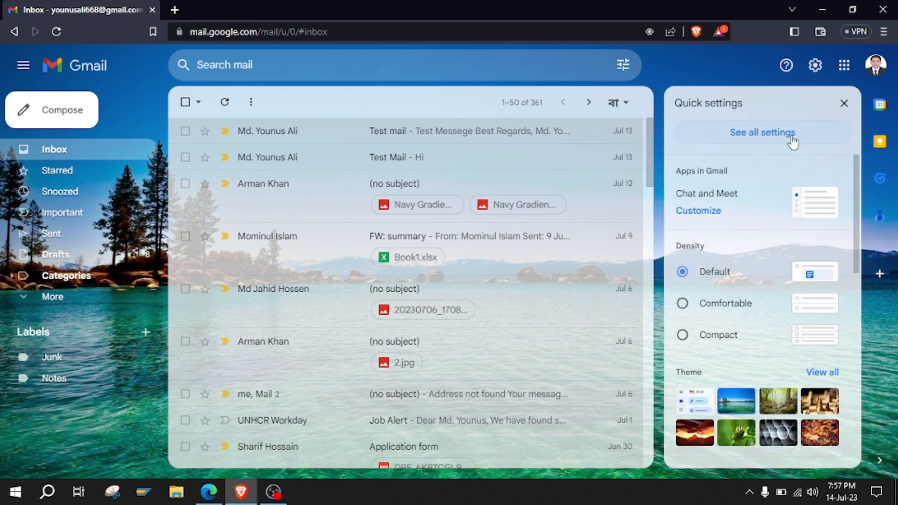
# Open the full Settings page and scroll the General tab to the empty Signature section.
pyautogui.click(760, 137)
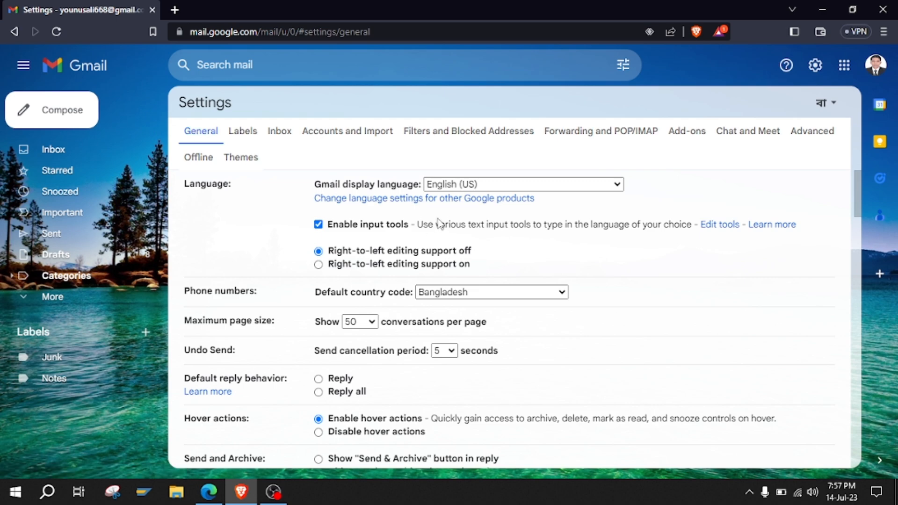
pyautogui.scroll(-4, 438, 225)
pyautogui.scroll(-18, 439, 225)
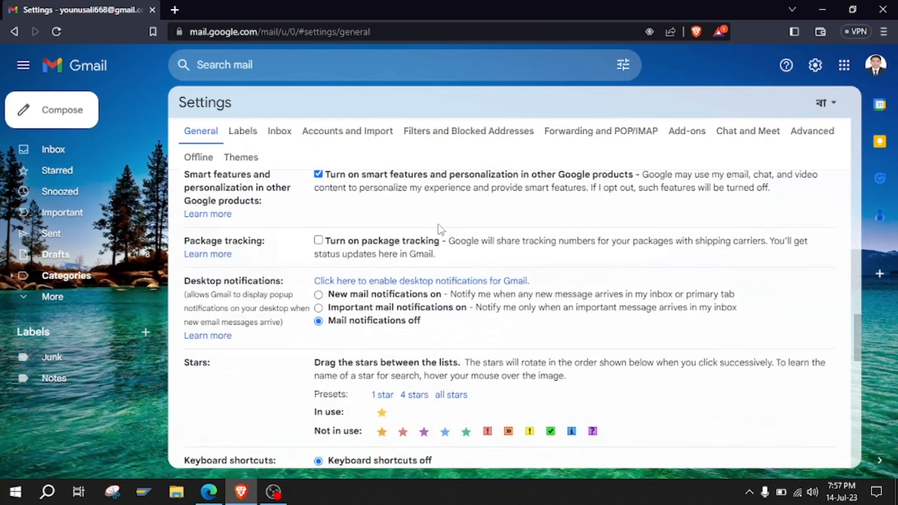
pyautogui.scroll(-6, 439, 228)
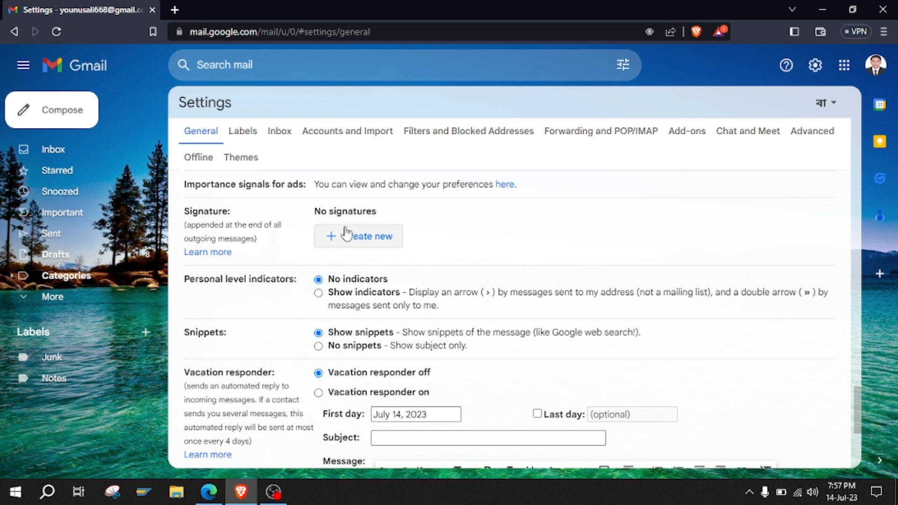
# Create a new signature named after the account holder.
pyautogui.click(353, 242)
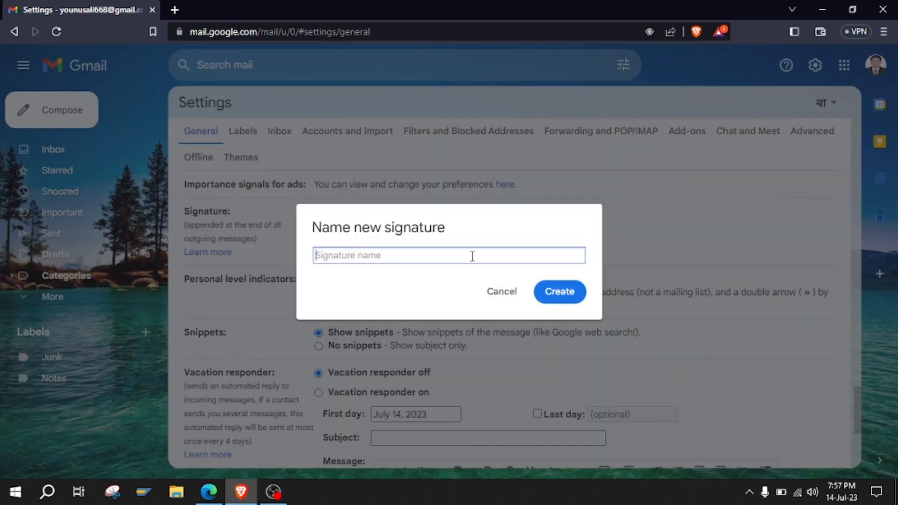
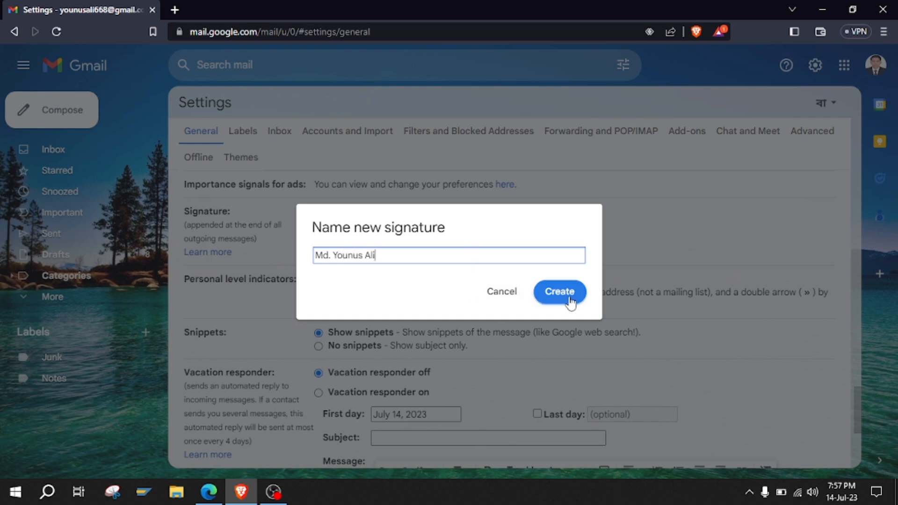
pyautogui.click(570, 301)
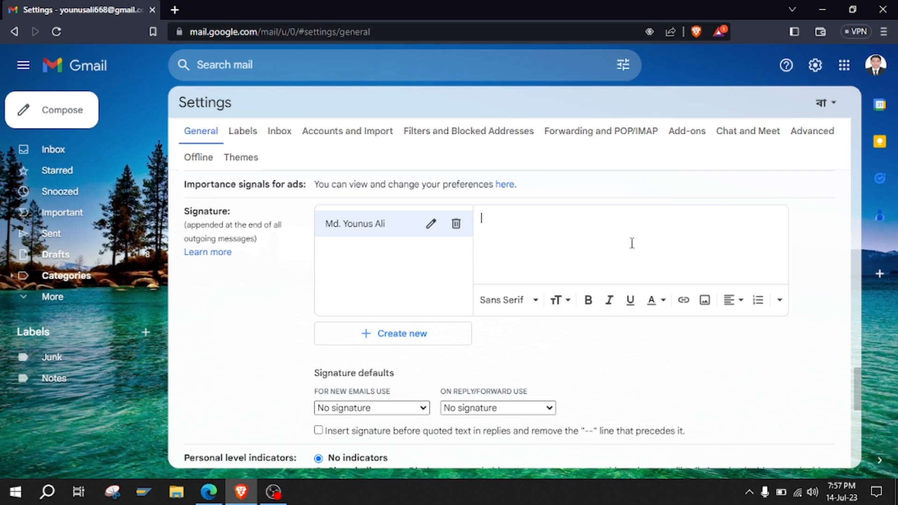
# Write the signature lines: 'Best Regards,', the holder's name, and 'Officer IT,'.
pyautogui.press('Return')
pyautogui.write('Best Regards,')
pyautogui.press('Return')
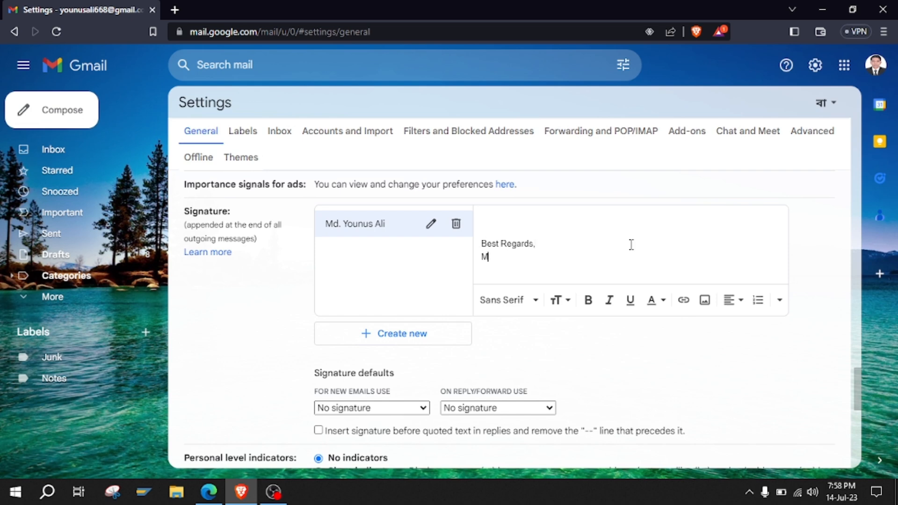
pyautogui.write('Offic')
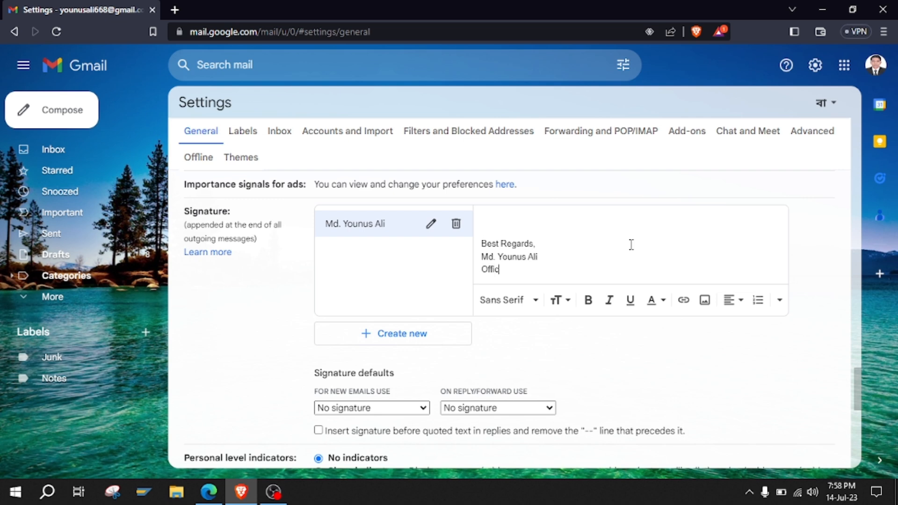
pyautogui.write('er IT,')
pyautogui.press('Return')
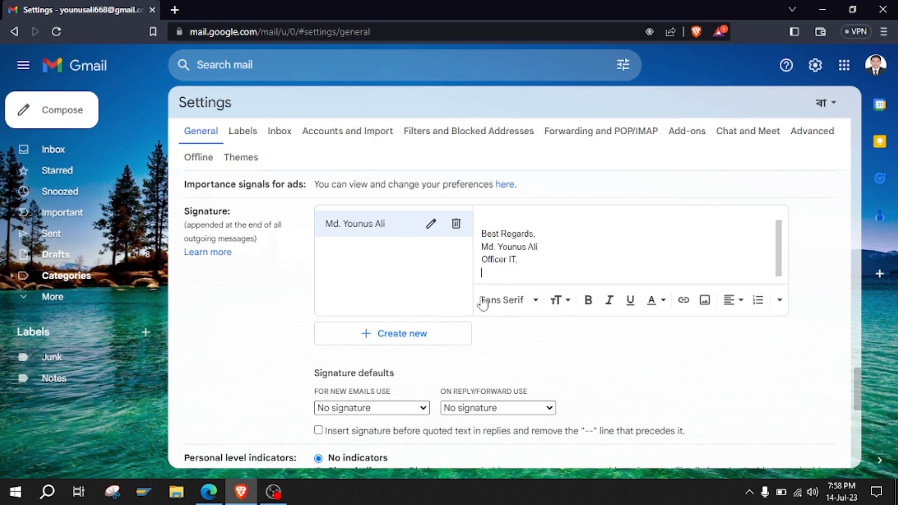
# Upload Logo.jpg from Downloads into the signature below the Officer IT line.
pyautogui.click(703, 300)
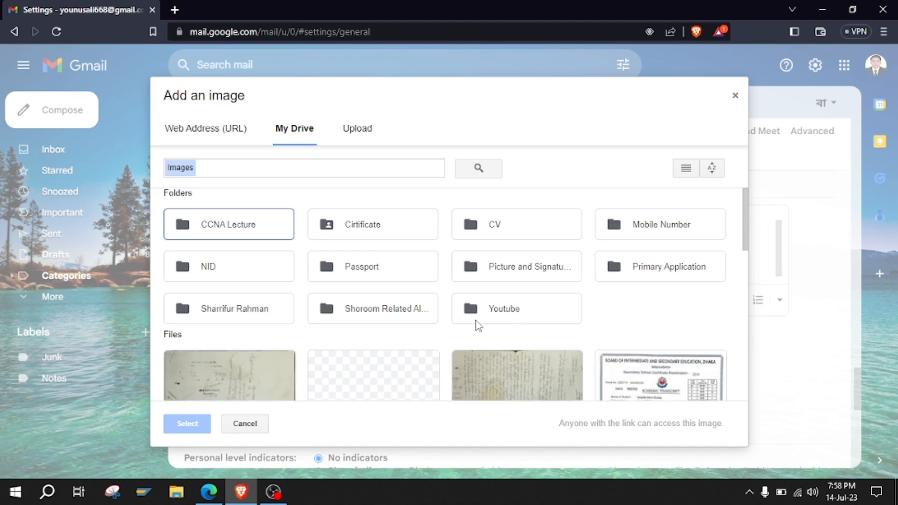
pyautogui.click(357, 131)
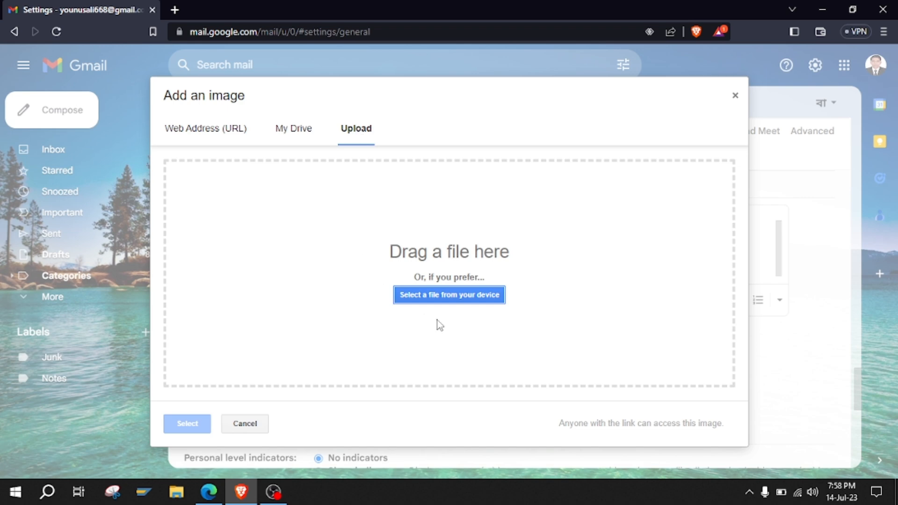
pyautogui.click(472, 295)
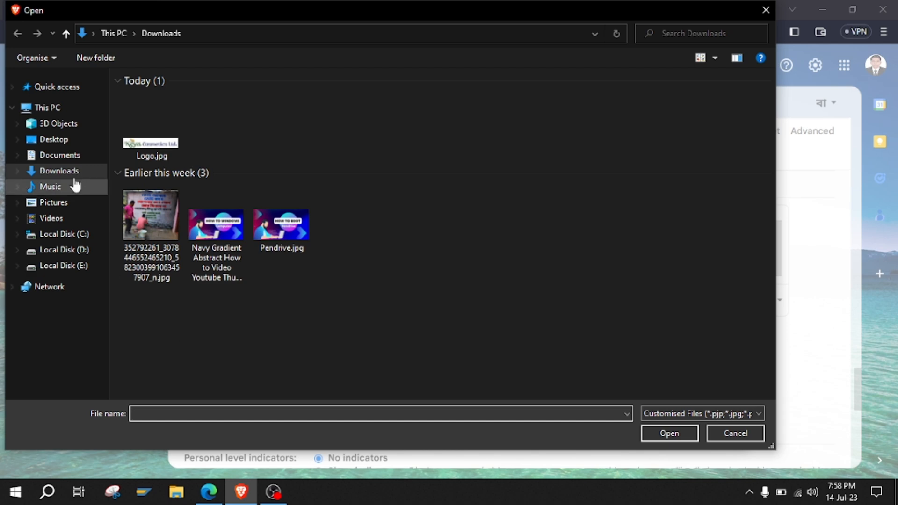
pyautogui.click(60, 171)
pyautogui.click(151, 100)
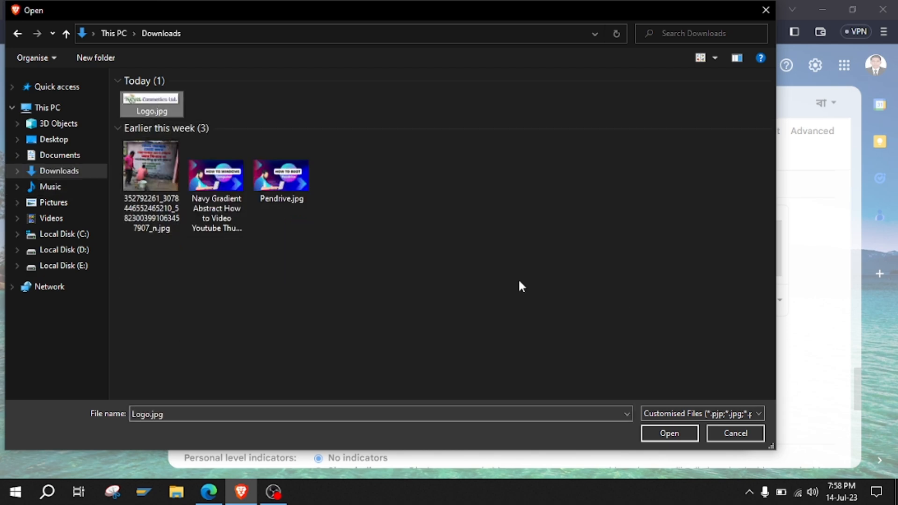
pyautogui.click(666, 436)
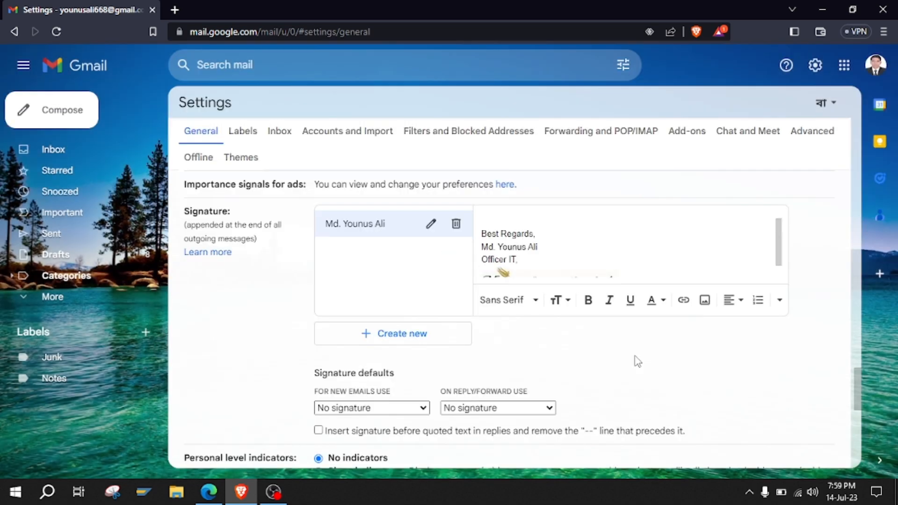
# Add the company's address line below the logo in the signature.
pyautogui.moveTo(780, 242); pyautogui.dragTo(780, 256)
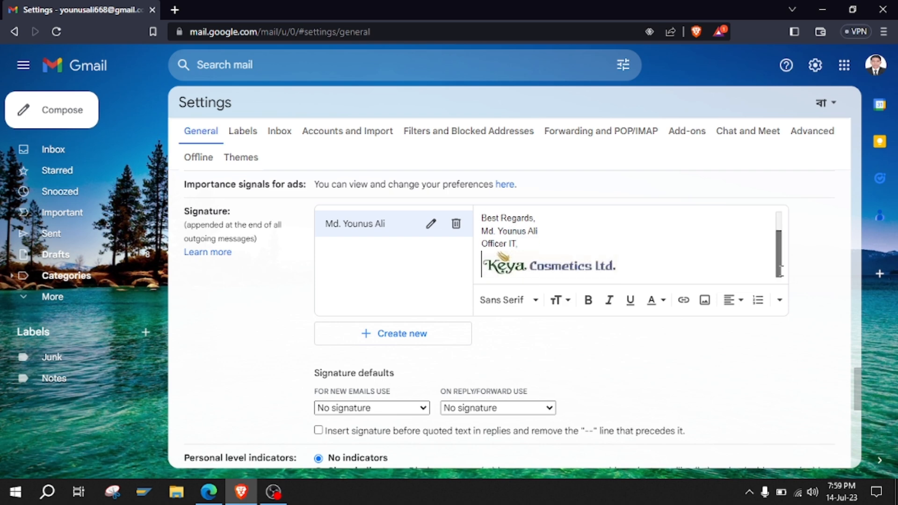
pyautogui.click(656, 272)
pyautogui.press('Return')
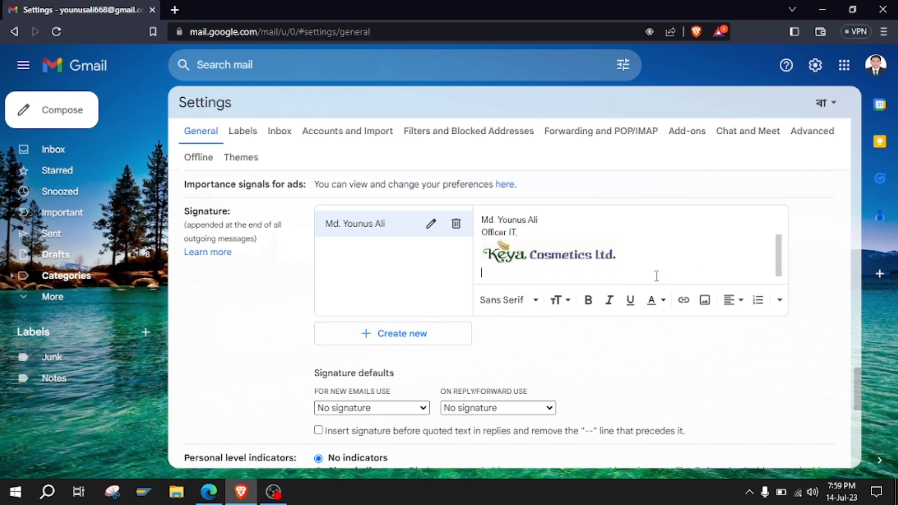
pyautogui.write('jorun, Konabari, ')
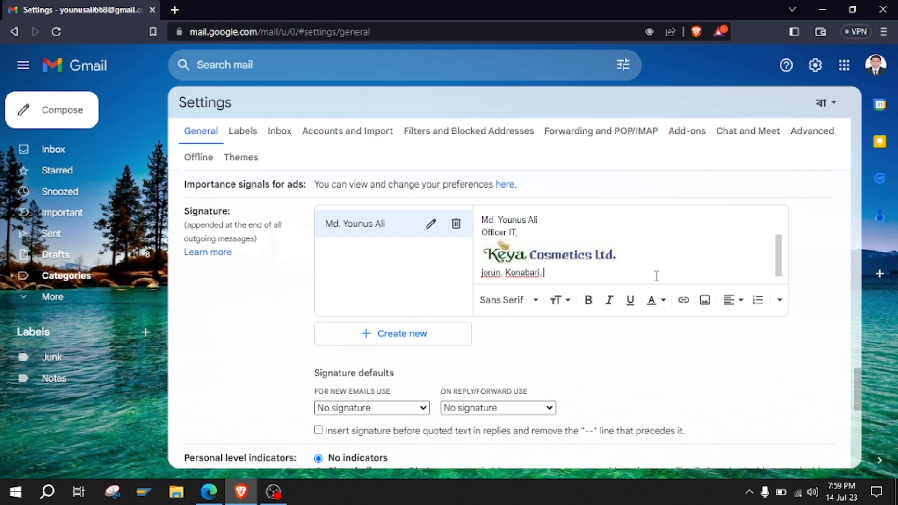
pyautogui.write('Gazipur.')
pyautogui.press('Return')
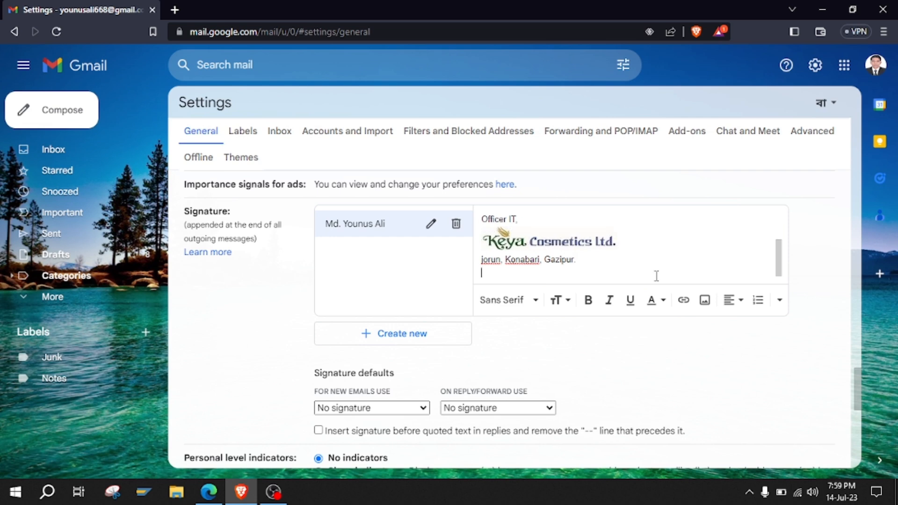
# Capitalise the address line and add Mobile and Mail lines with the contact's number and e-mail.
pyautogui.press('Up')
pyautogui.press('Delete')
pyautogui.write('J')
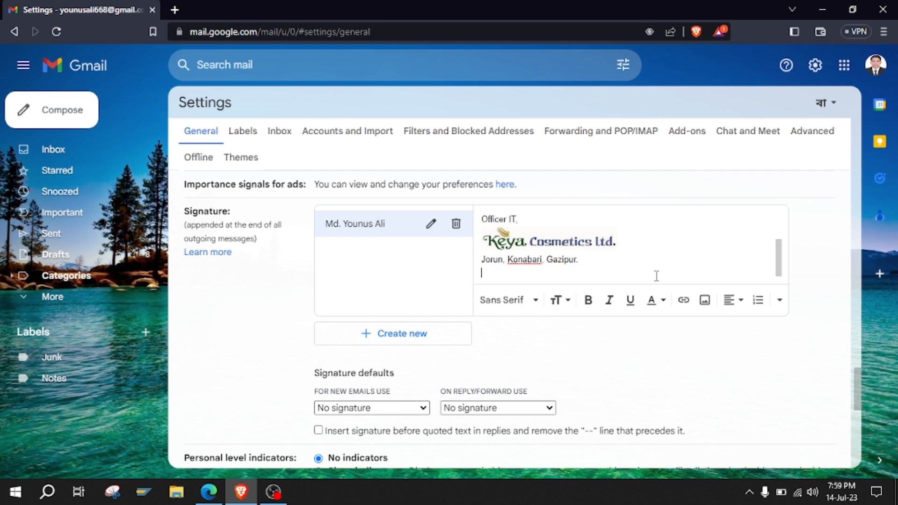
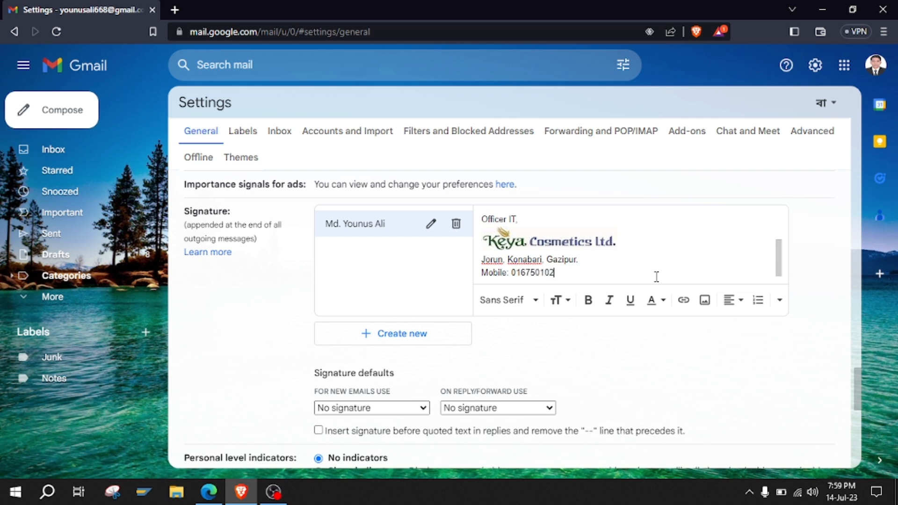
pyautogui.press('Return')
pyautogui.write('M')
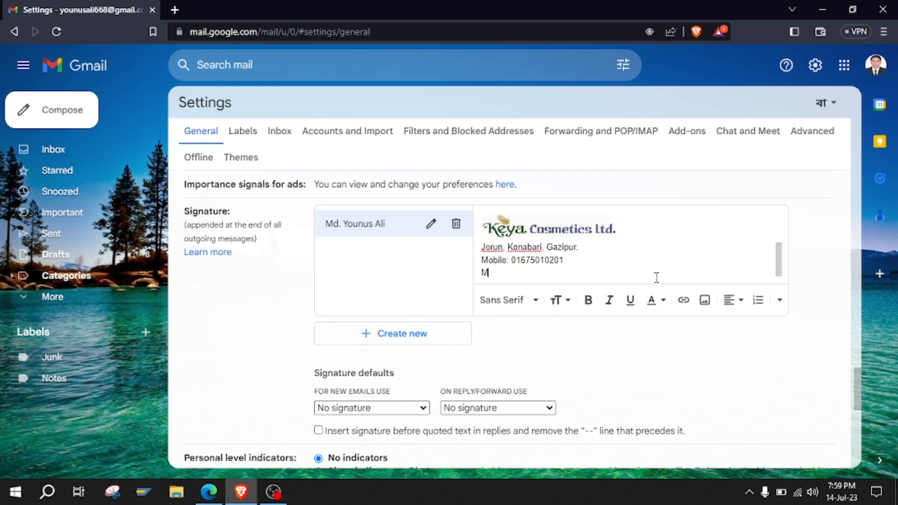
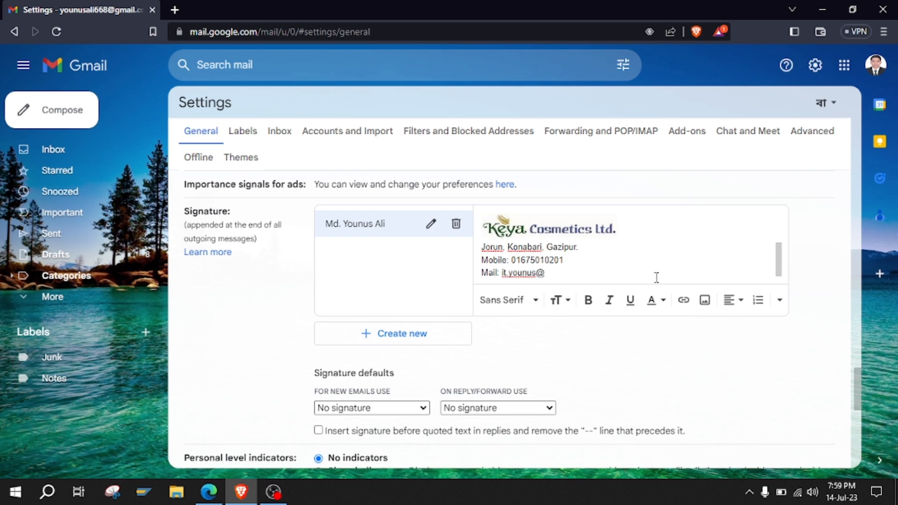
# Make the signature default for new emails and replies/forwards, inserted before quoted text.
pyautogui.scroll(-3, 380, 362)
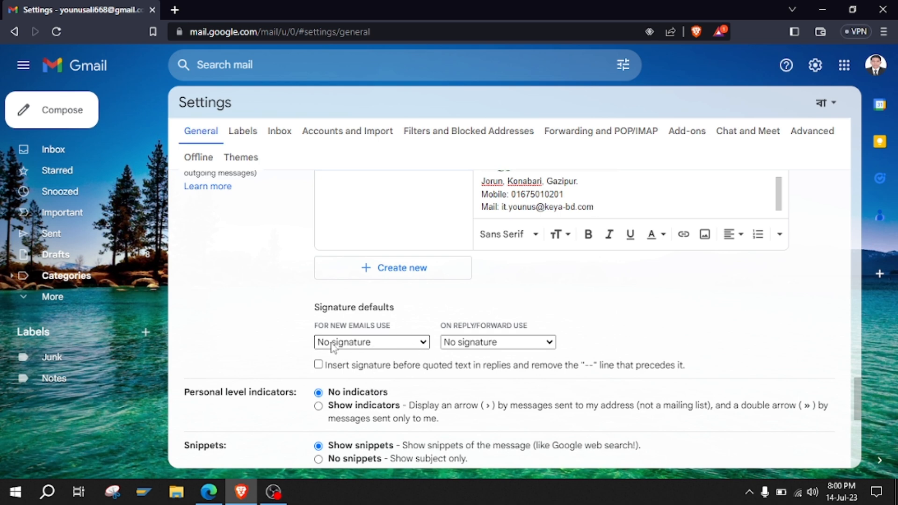
pyautogui.click(425, 345)
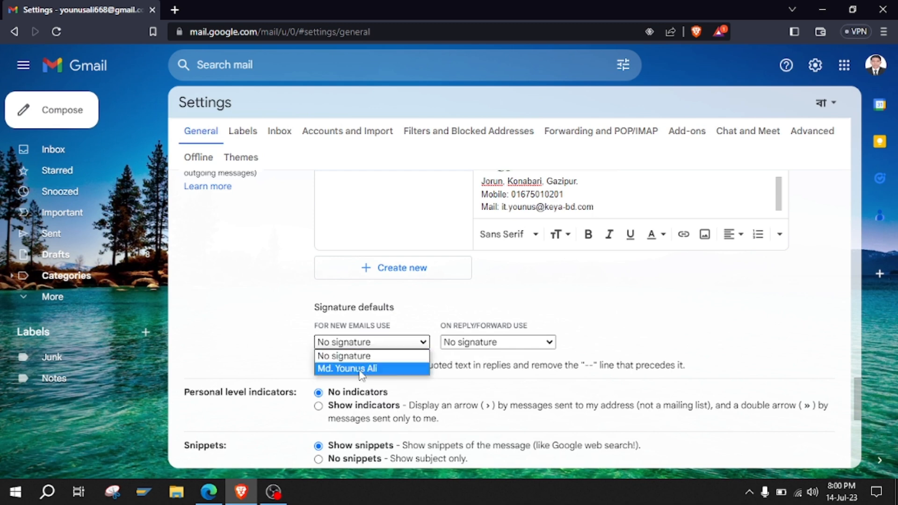
pyautogui.click(337, 369)
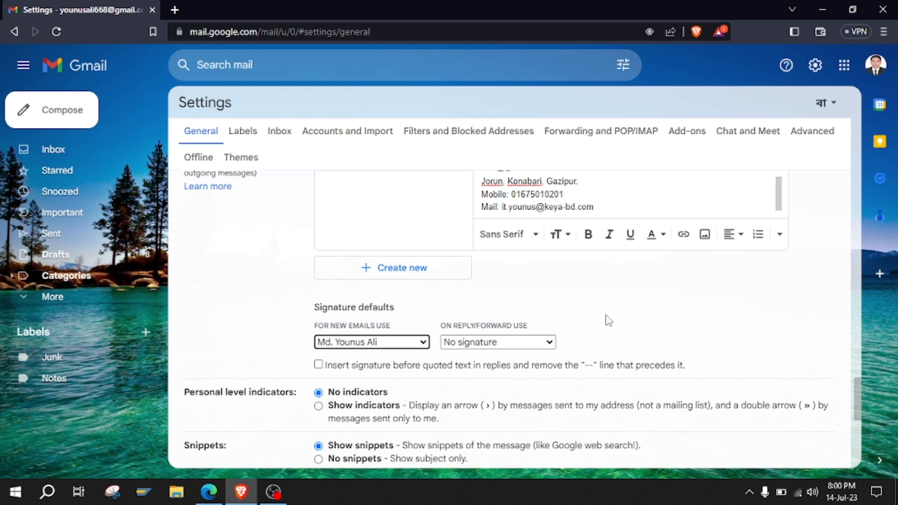
pyautogui.click(550, 343)
pyautogui.click(523, 372)
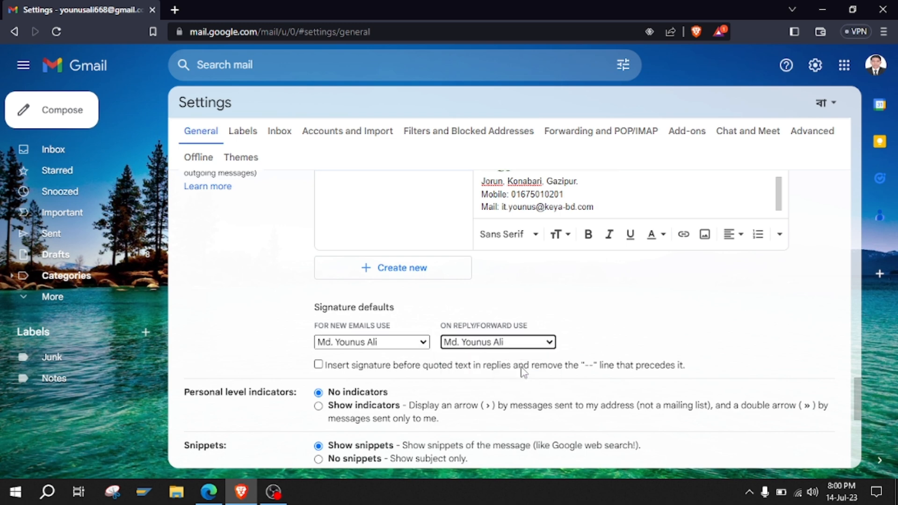
pyautogui.click(318, 365)
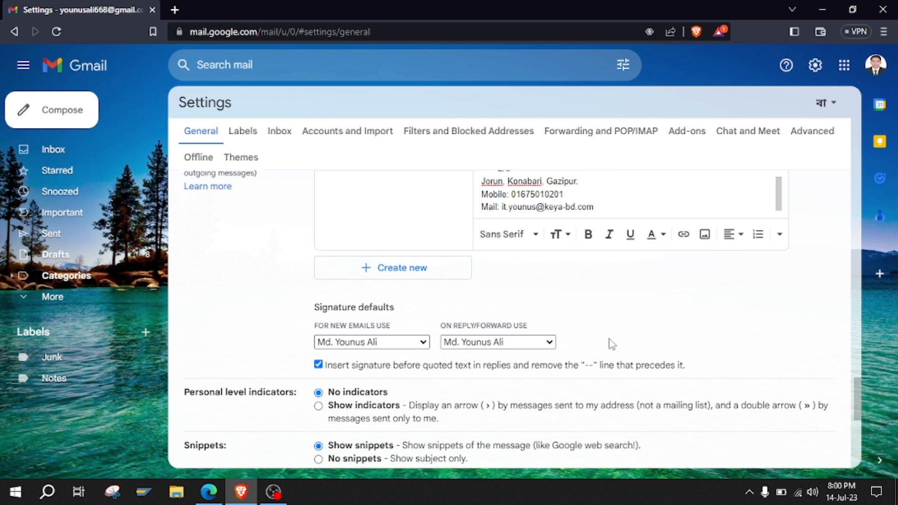
# Save the signature settings and start a new message showing the signature.
pyautogui.scroll(-10, 612, 344)
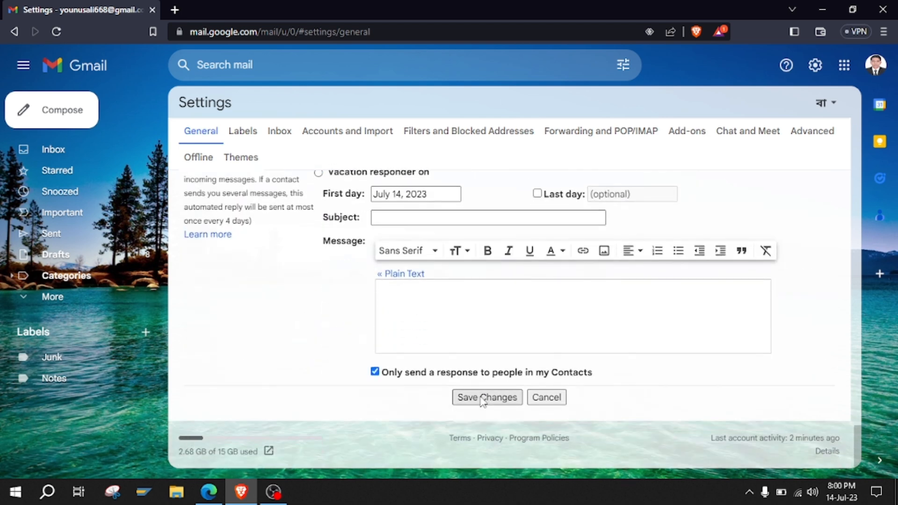
pyautogui.click(477, 402)
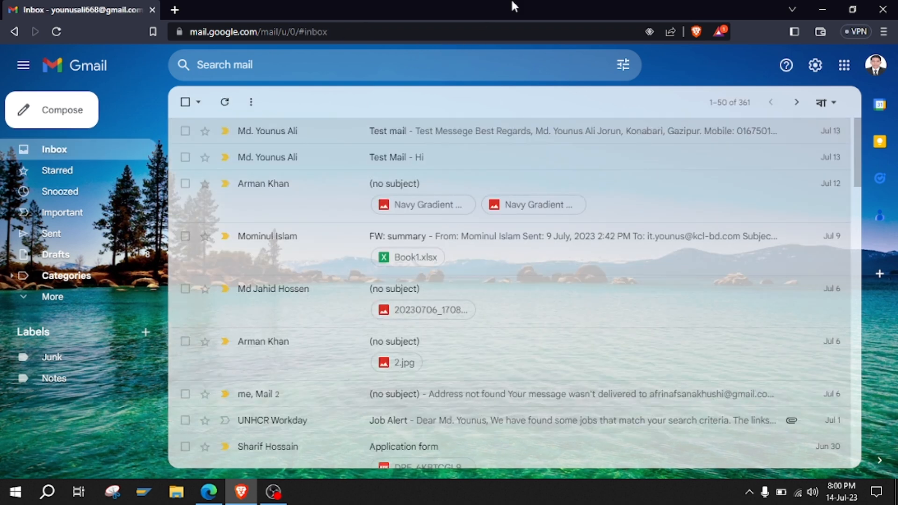
pyautogui.click(45, 112)
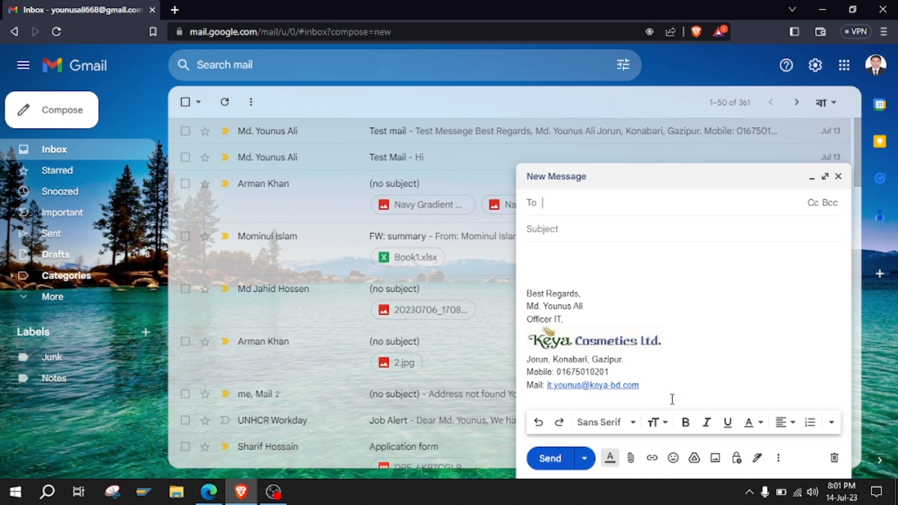
# Place the cursor in the new message body to review the inserted signature.
pyautogui.click(540, 268)
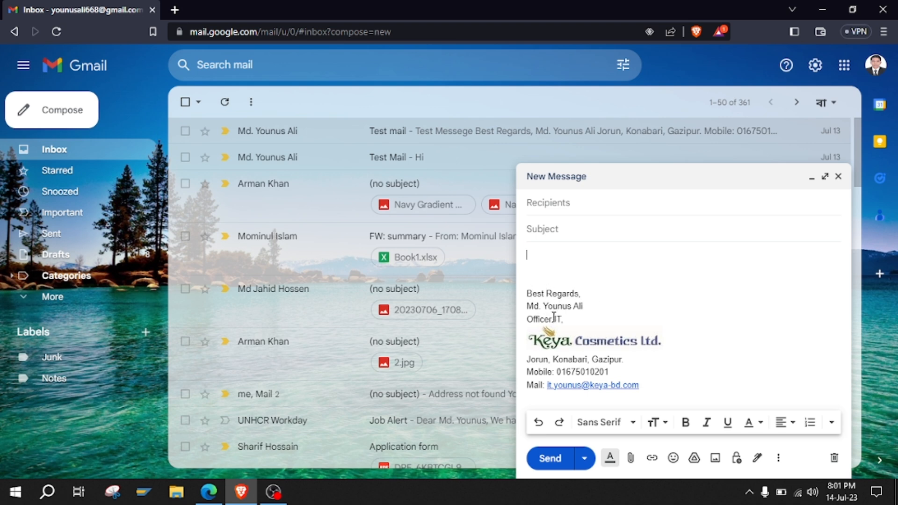
# Discard the draft and return to the Signature section of the full Settings page.
pyautogui.click(837, 176)
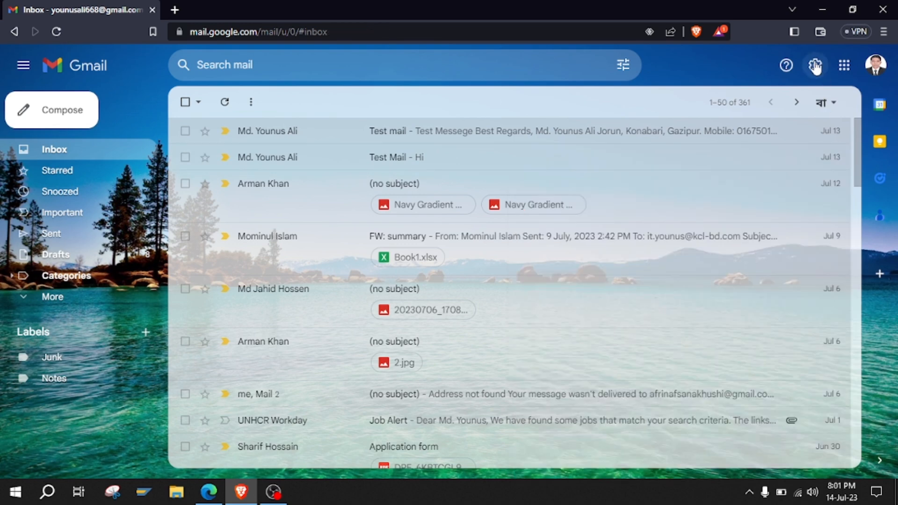
pyautogui.click(815, 67)
pyautogui.click(749, 141)
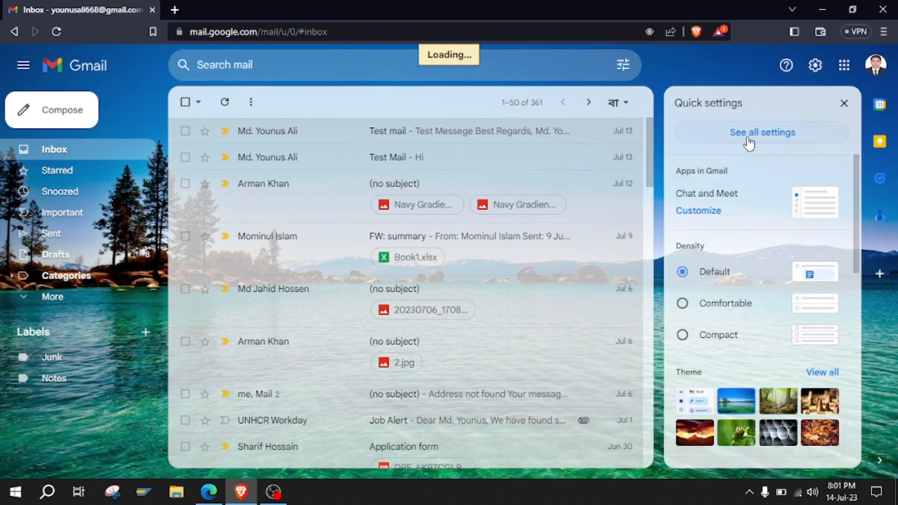
pyautogui.scroll(-7, 556, 295)
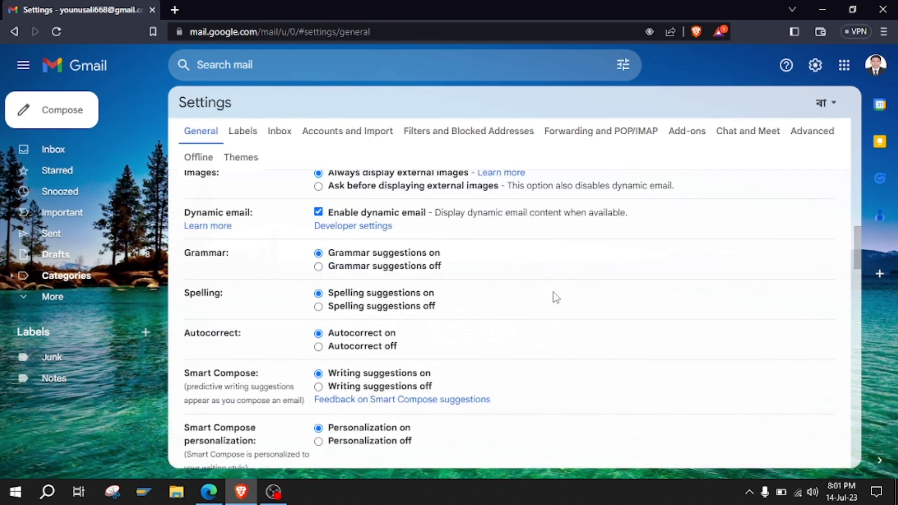
pyautogui.scroll(-20, 556, 298)
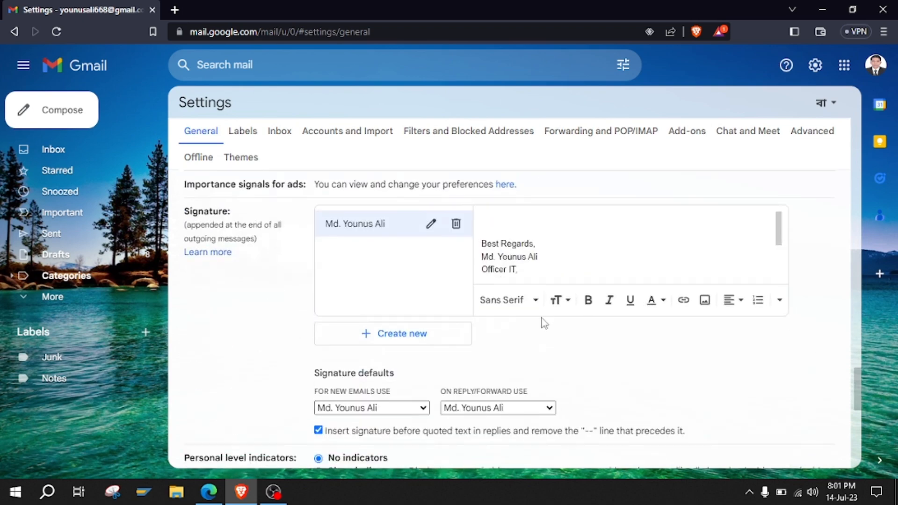
# Make the 'Best Regards,' greeting bold and blue, keeping it at normal size.
pyautogui.moveTo(536, 243); pyautogui.dragTo(475, 249)
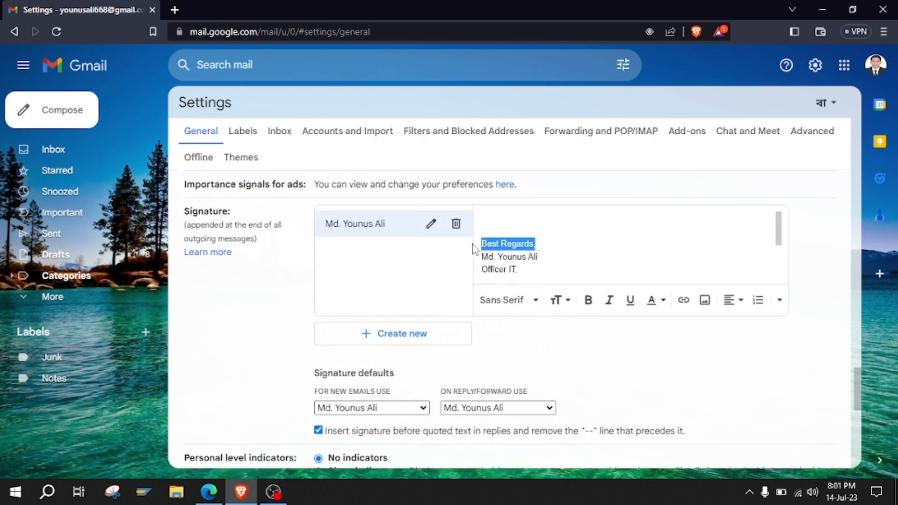
pyautogui.click(594, 307)
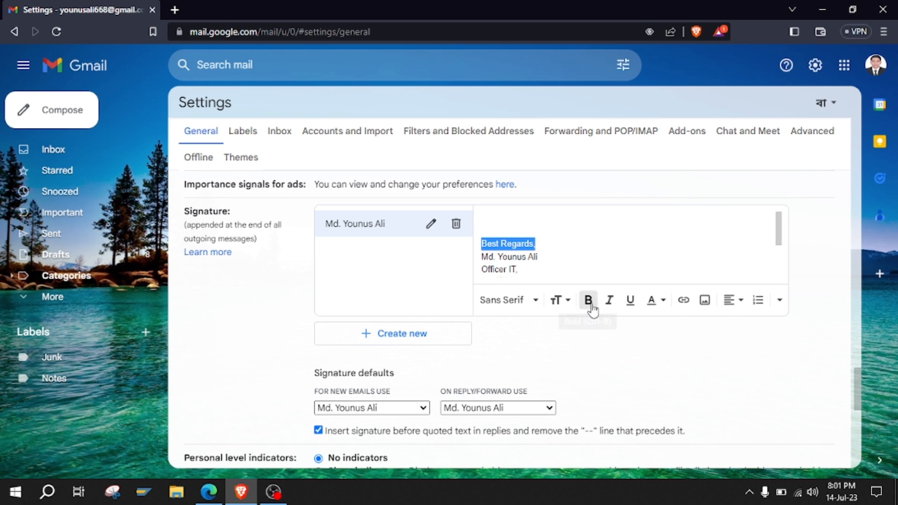
pyautogui.click(558, 308)
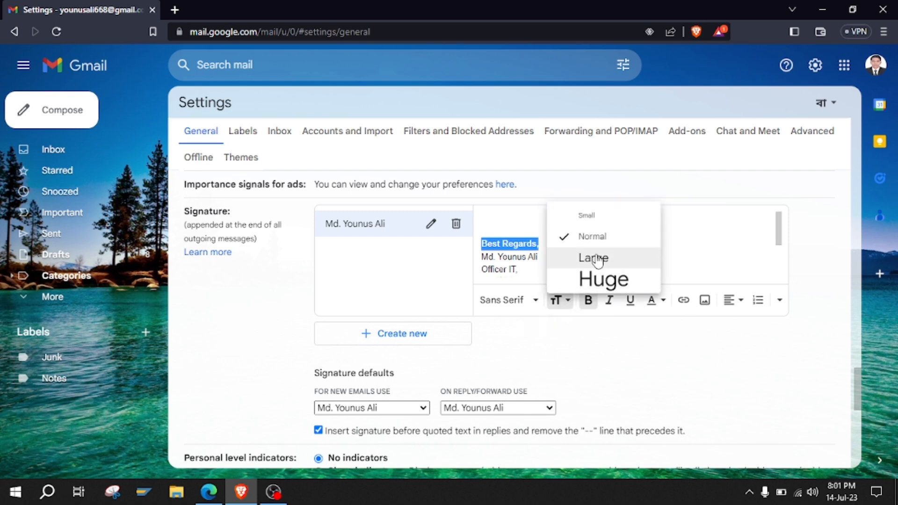
pyautogui.click(594, 257)
pyautogui.click(560, 300)
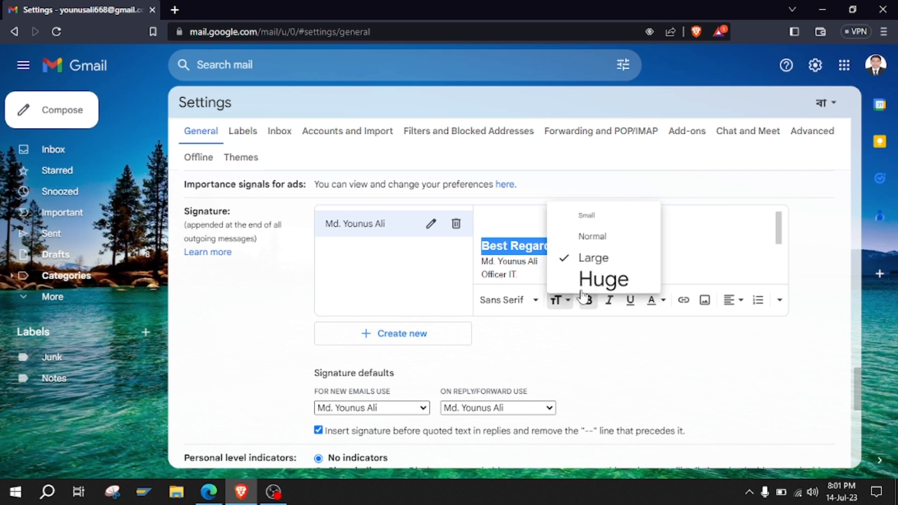
pyautogui.click(583, 237)
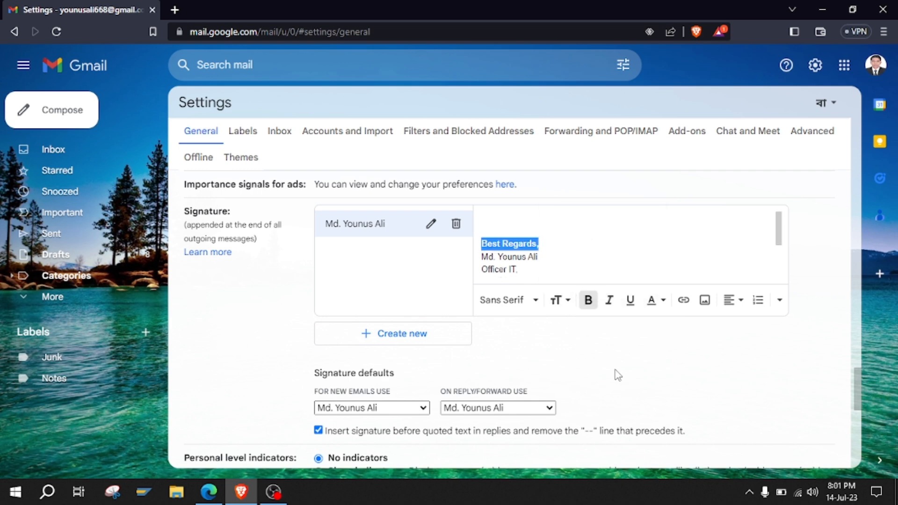
pyautogui.click(663, 302)
pyautogui.click(631, 256)
pyautogui.click(611, 243)
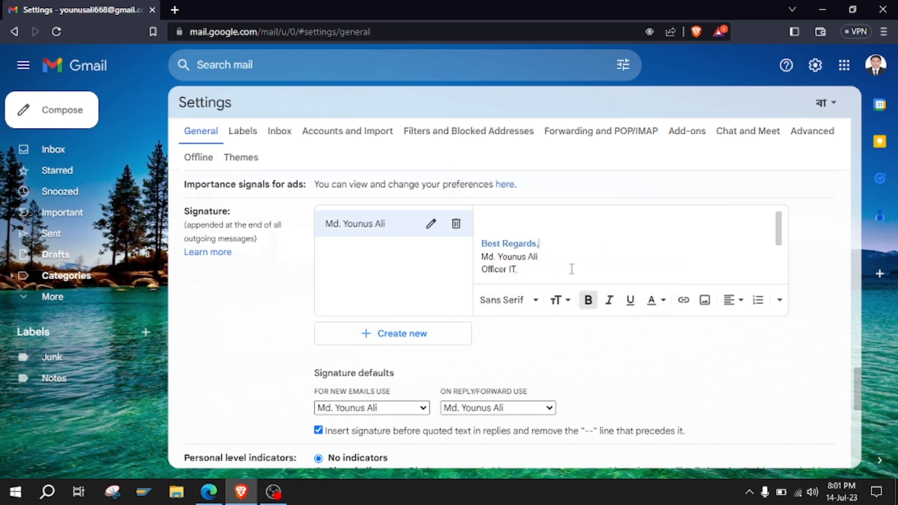
# Switch the whole signature, greeting through Mail line, from Sans Serif to Serif font.
pyautogui.click(534, 306)
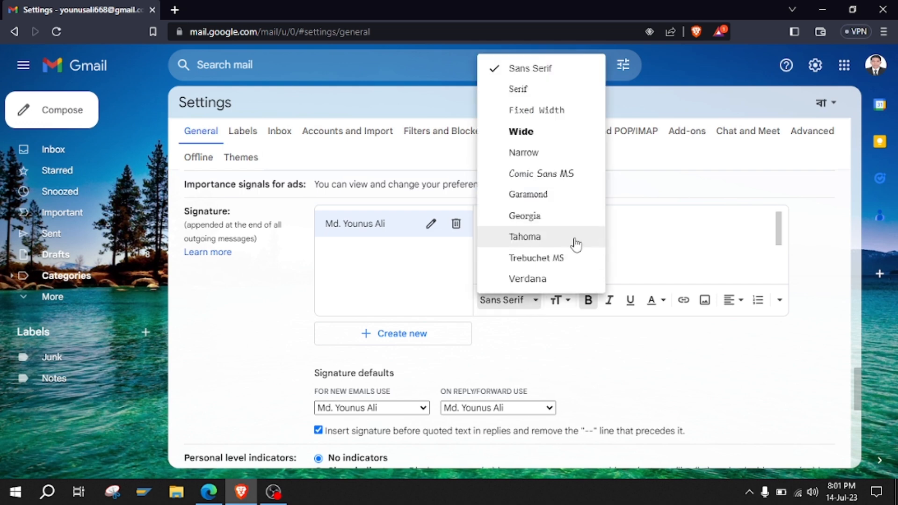
pyautogui.click(639, 229)
pyautogui.moveTo(482, 234); pyautogui.dragTo(640, 338)
pyautogui.click(533, 299)
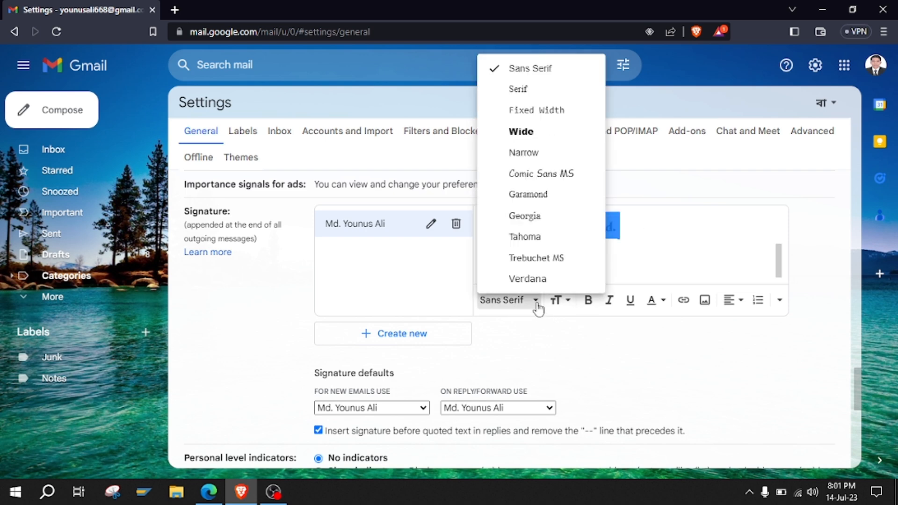
pyautogui.click(517, 89)
pyautogui.click(646, 263)
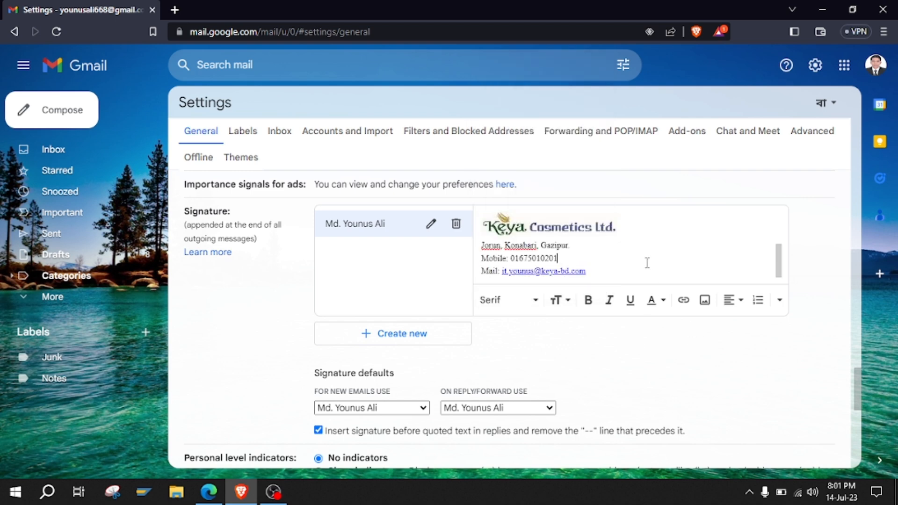
pyautogui.scroll(2, 645, 263)
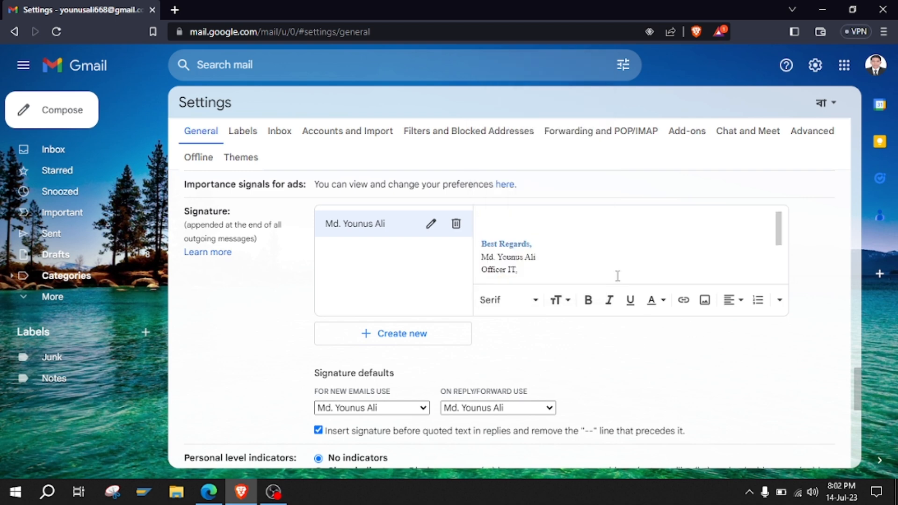
pyautogui.scroll(-2, 606, 262)
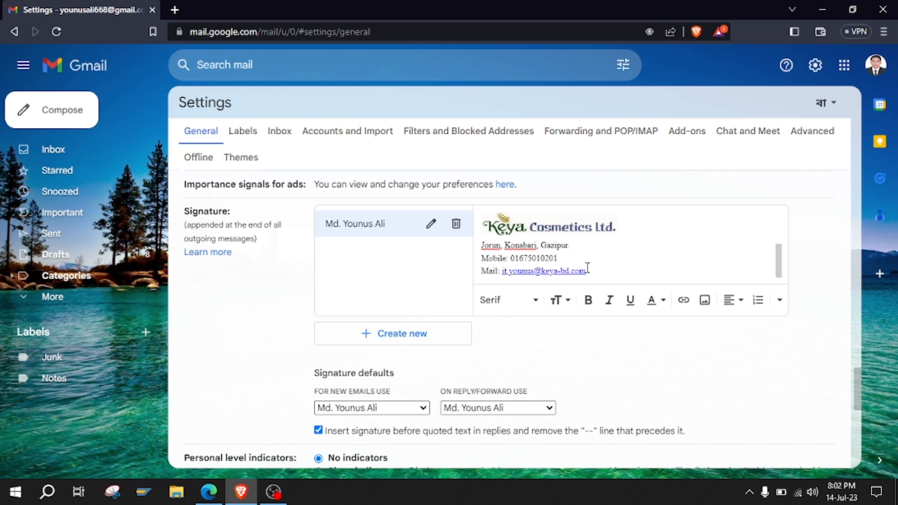
# Try the signature at Large size, revert it to Normal, and save the settings.
pyautogui.moveTo(595, 269); pyautogui.dragTo(466, 250)
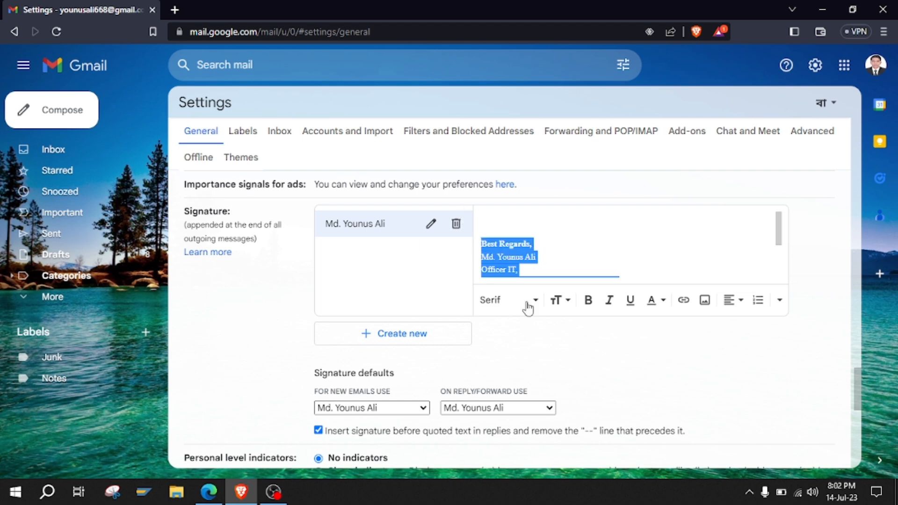
pyautogui.click(566, 300)
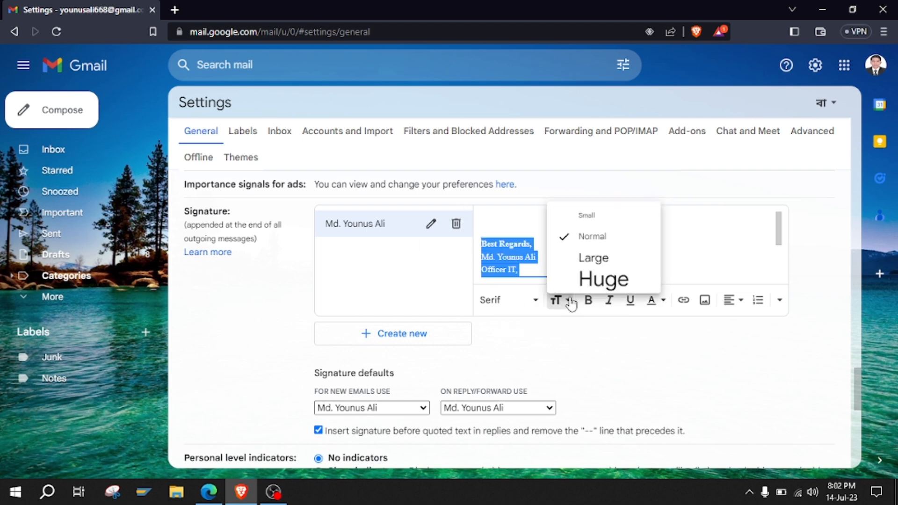
pyautogui.click(590, 262)
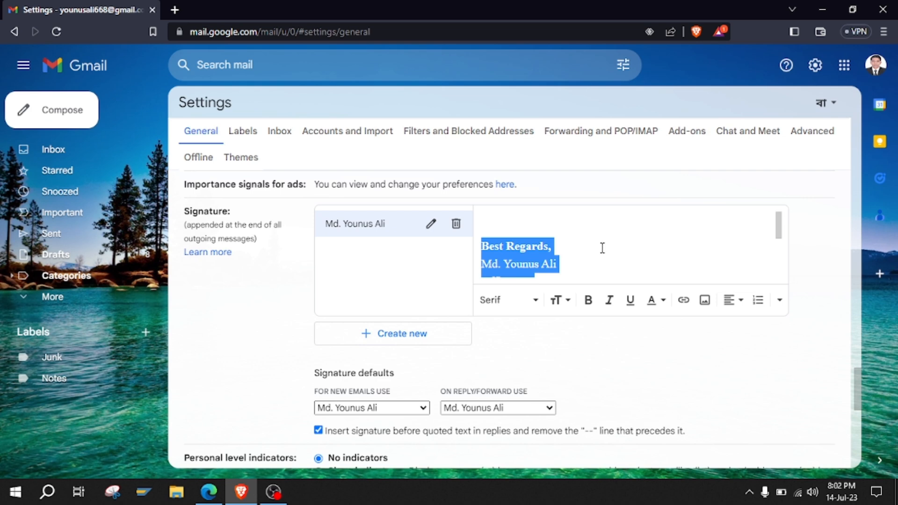
pyautogui.click(567, 300)
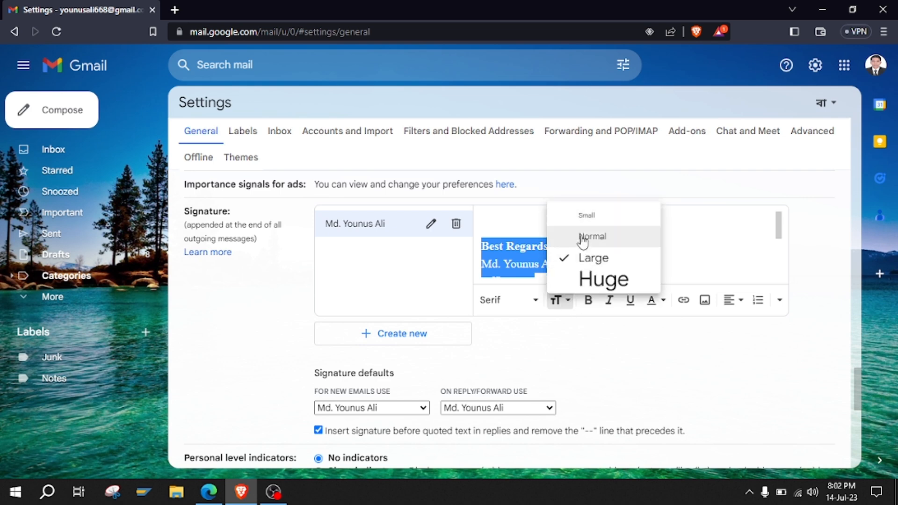
pyautogui.click(582, 237)
pyautogui.scroll(-10, 517, 344)
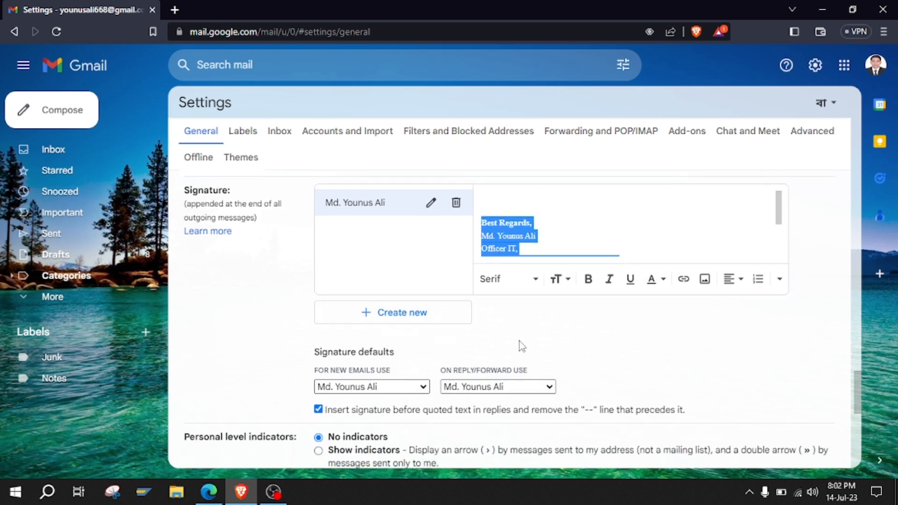
pyautogui.click(487, 396)
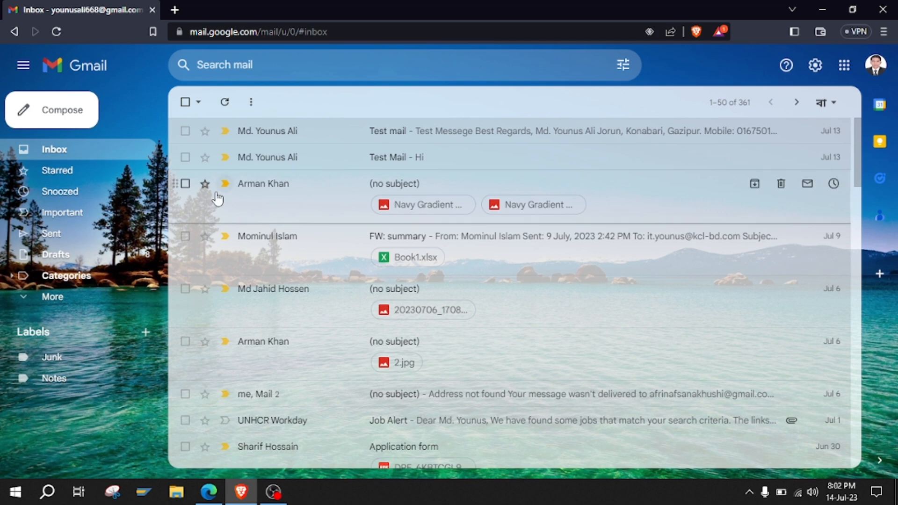
# Send a 'Test Mail' message with a short greeting to the second account's pasted address.
pyautogui.click(42, 115)
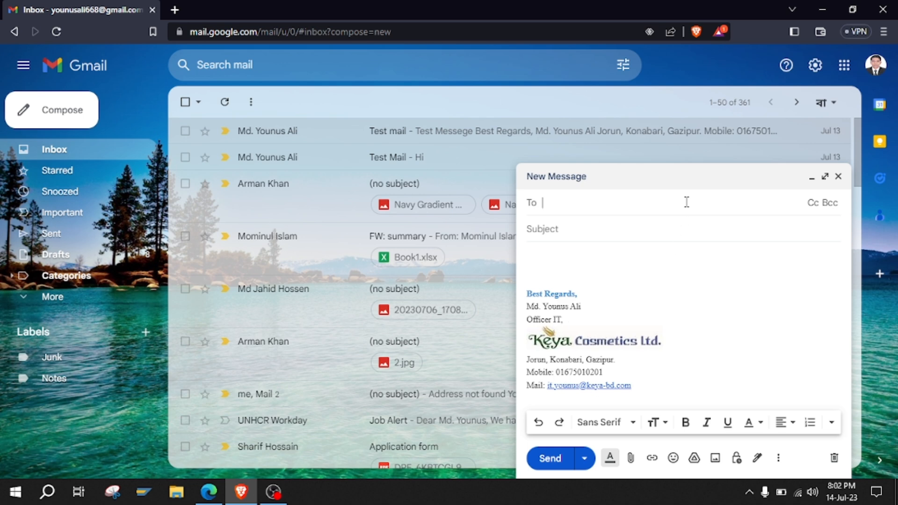
pyautogui.hotkey('ctrl', 'v')
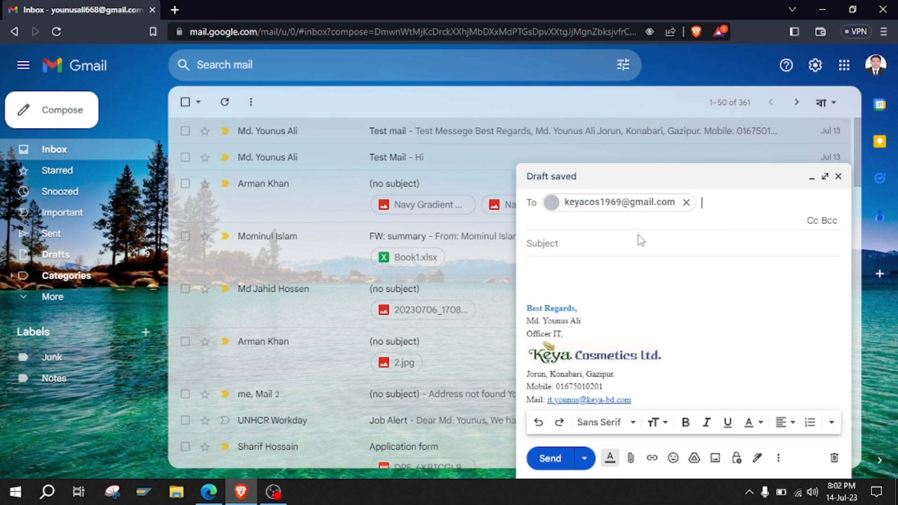
pyautogui.click(610, 242)
pyautogui.write('T')
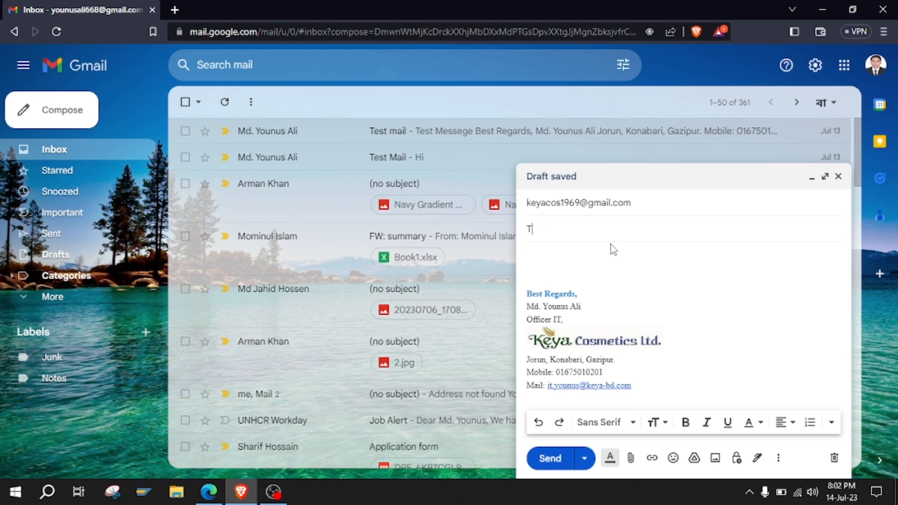
pyautogui.write('est Mail')
pyautogui.click(607, 263)
pyautogui.write('Hi Younus')
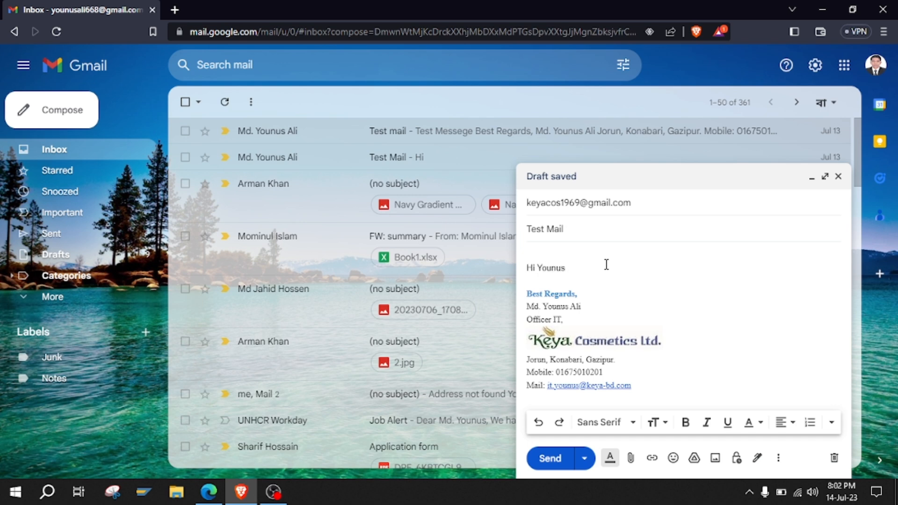
pyautogui.write(' Hoy are you')
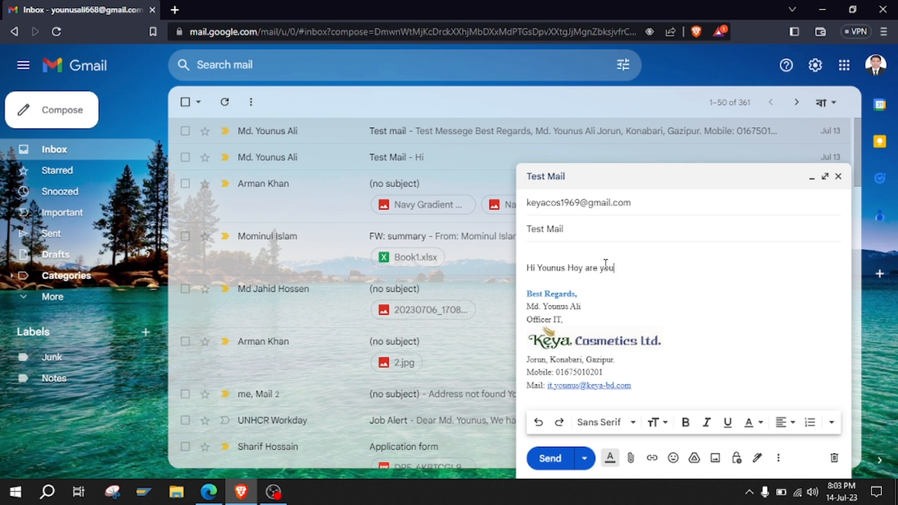
pyautogui.write('.')
pyautogui.click(544, 461)
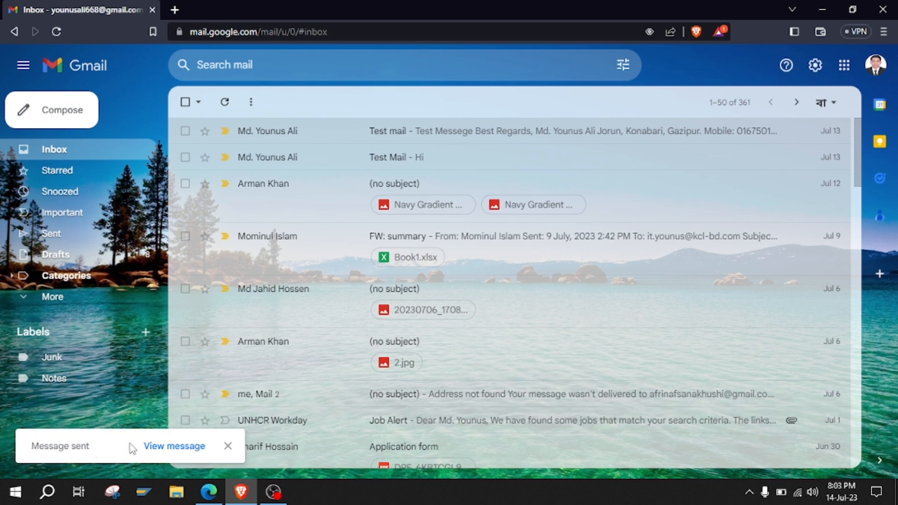
# In the second account's refreshed inbox, open Test Mail and inspect the received signature.
pyautogui.click(209, 491)
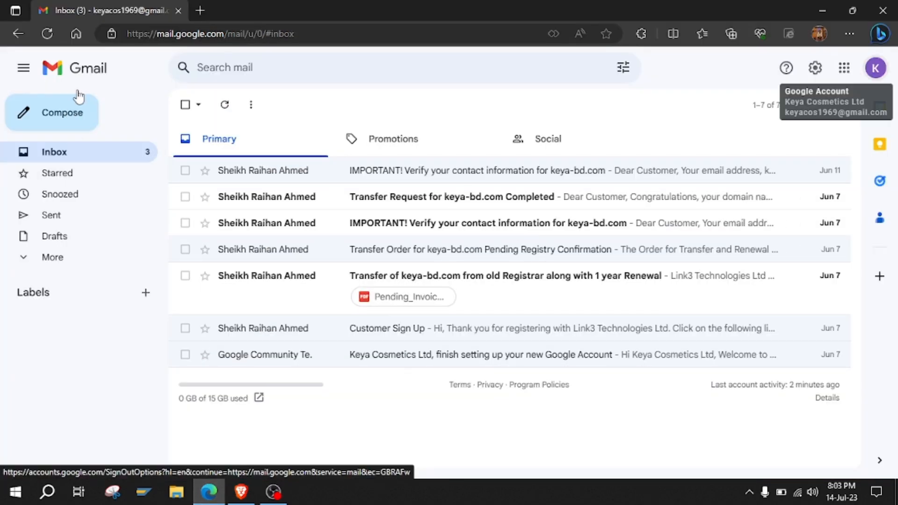
pyautogui.click(47, 34)
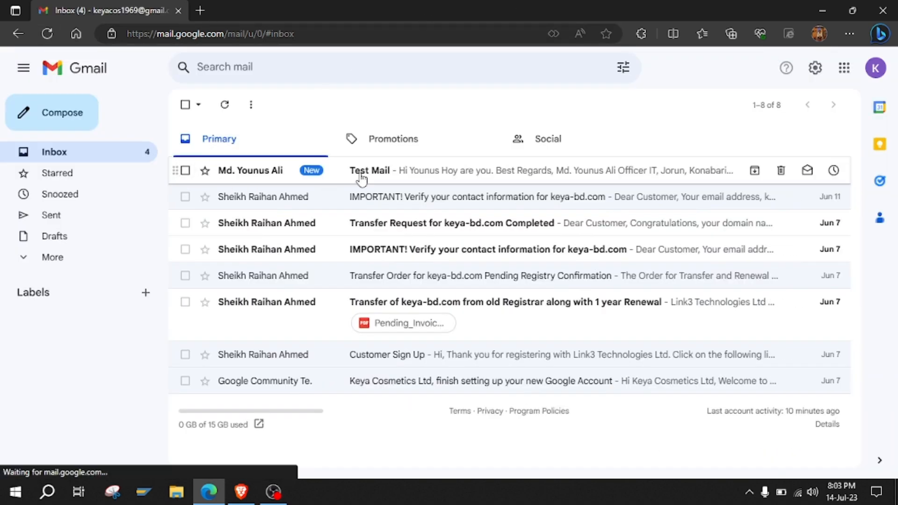
pyautogui.click(445, 177)
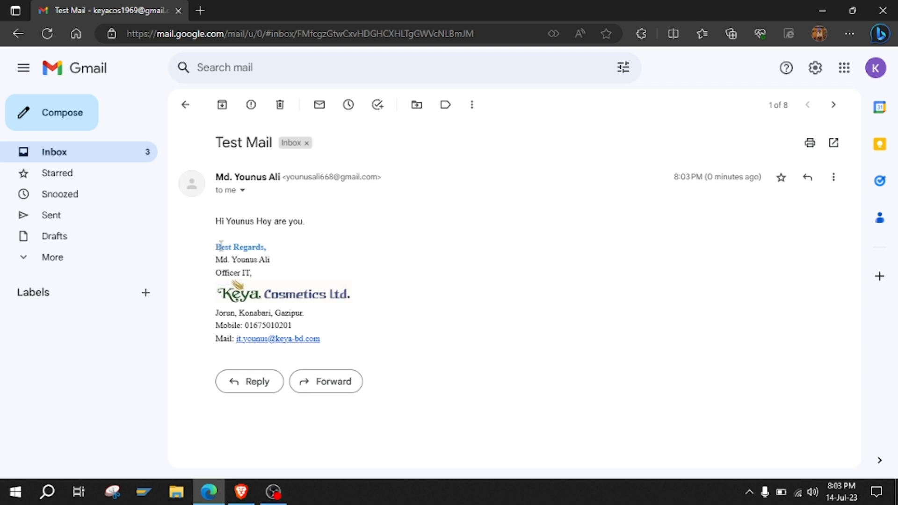
pyautogui.moveTo(221, 247)
pyautogui.mouseDown()
pyautogui.moveTo(295, 319)
pyautogui.moveTo(344, 350)
pyautogui.moveTo(234, 324)
pyautogui.moveTo(218, 248)
pyautogui.mouseUp()
pyautogui.click(342, 348)
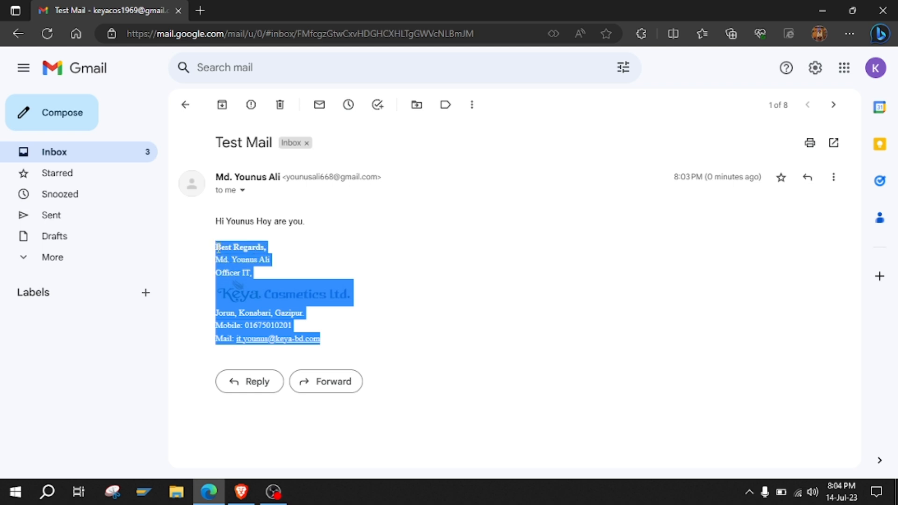
pyautogui.click(344, 265)
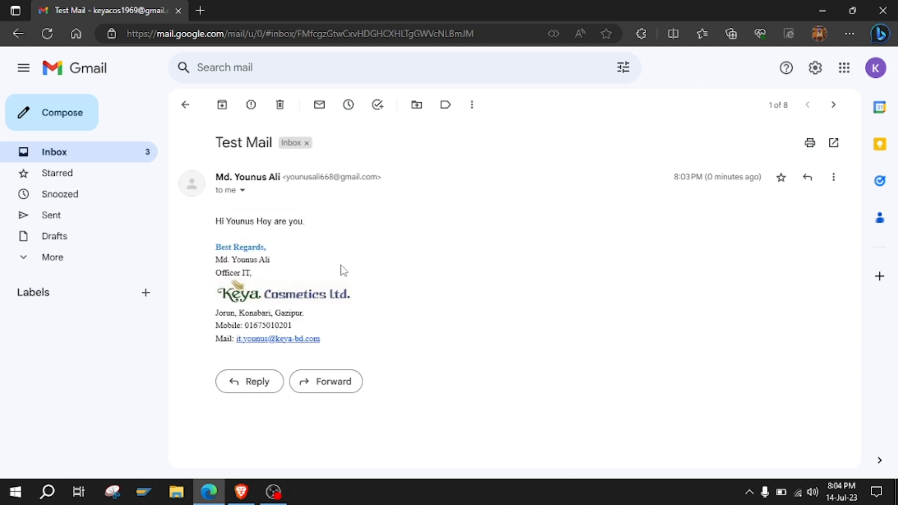